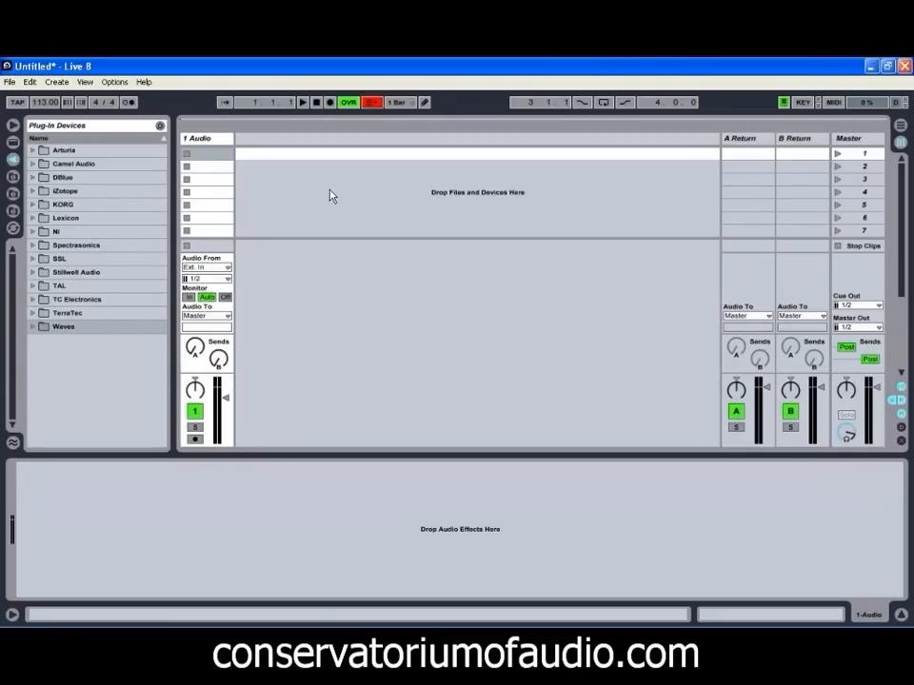
Open the Drums folder in the AC Sample Library and preview several of its full drum loops and full-kit samples.
left_click(12, 193)
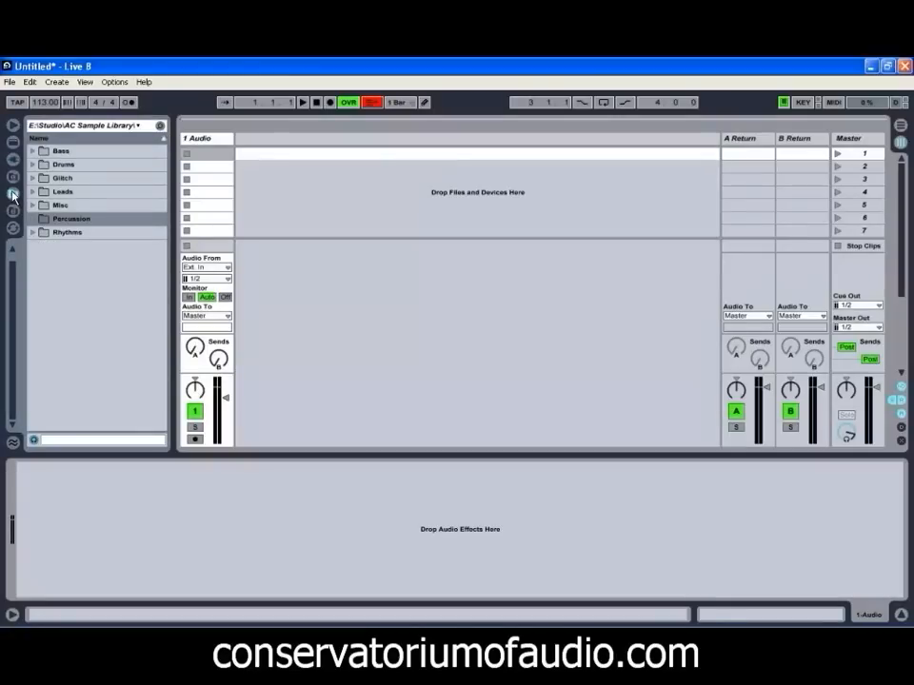
left_click(33, 164)
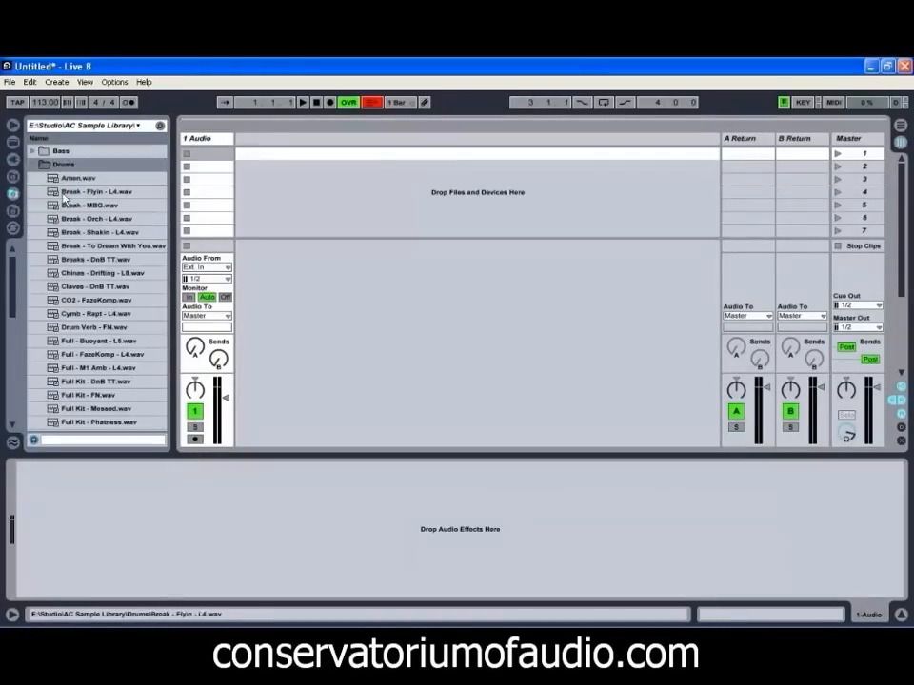
left_click(84, 302)
scroll(92, 333, "down", 1)
left_click(93, 304)
left_click(94, 317)
left_click(90, 358)
left_click(91, 371)
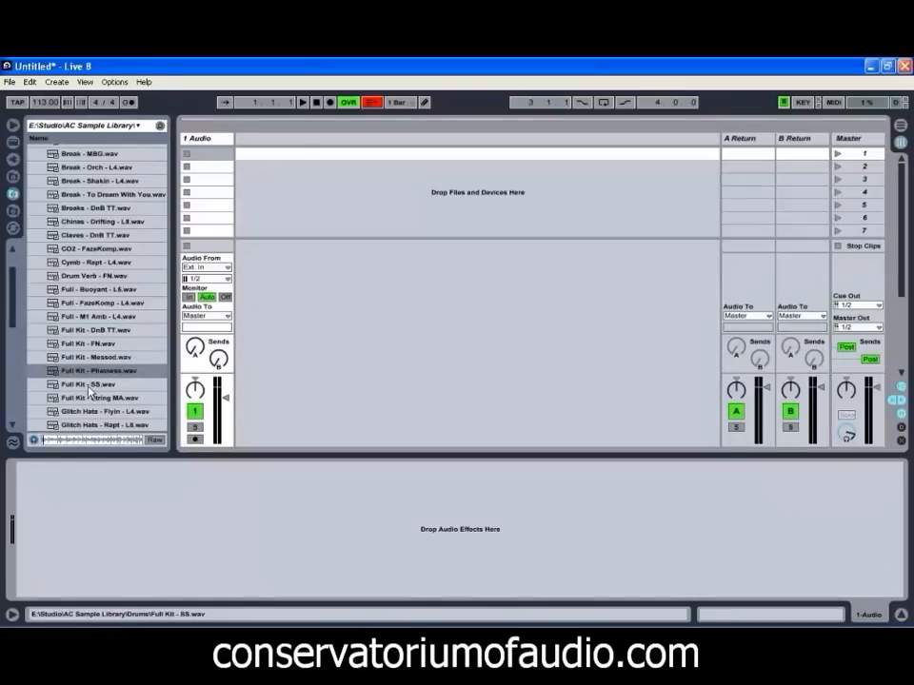
Preview the kick samples and load Kick - Orch - L4.wav into the first clip slot of the 1 Audio track.
scroll(92, 390, "down", 2)
left_click(90, 334)
scroll(88, 361, "down", 3)
left_click(84, 356)
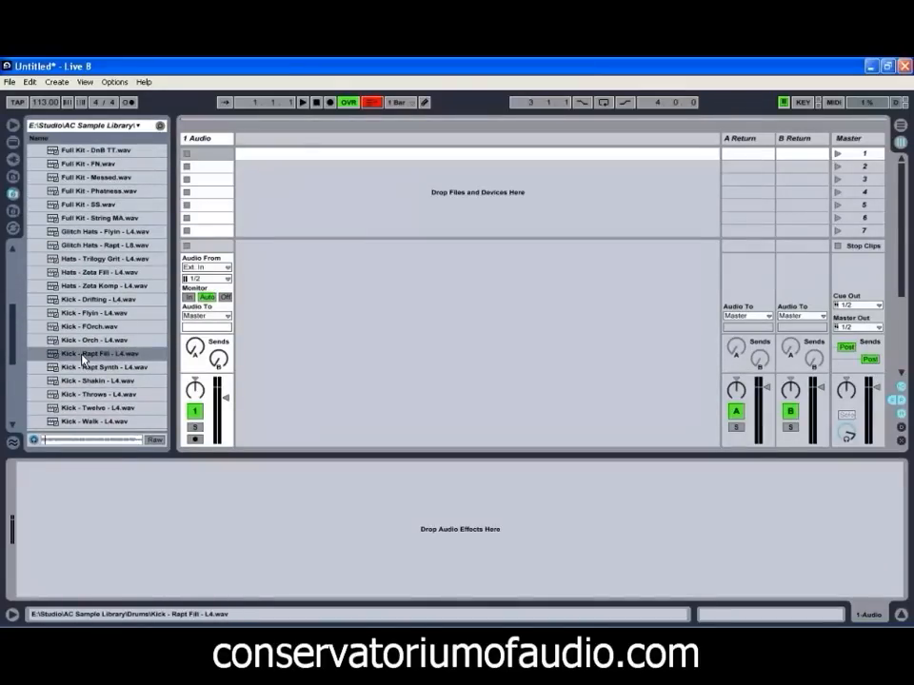
left_click(85, 341)
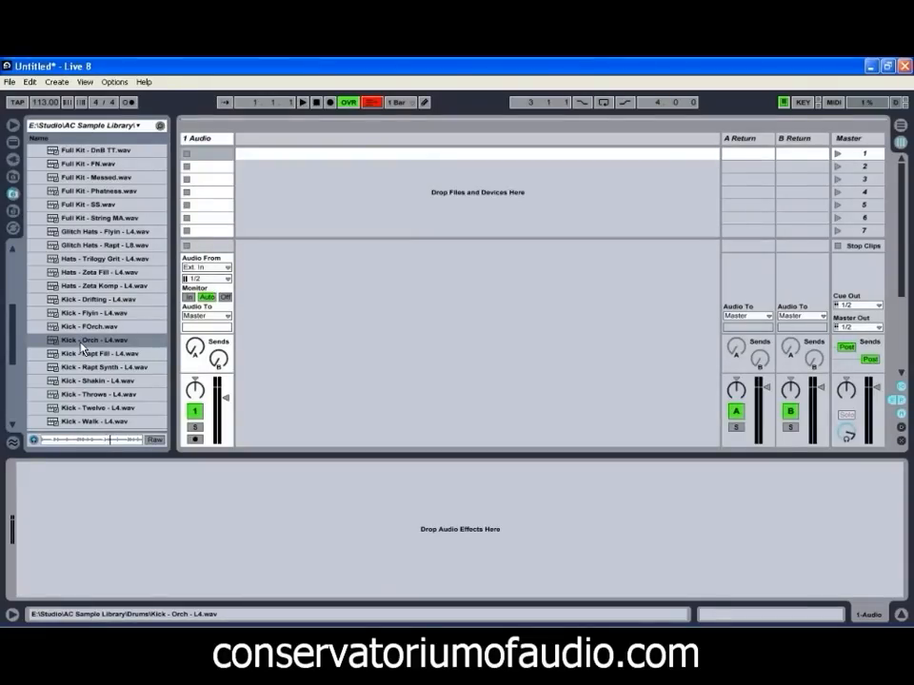
left_click_drag(82, 345, 188, 160)
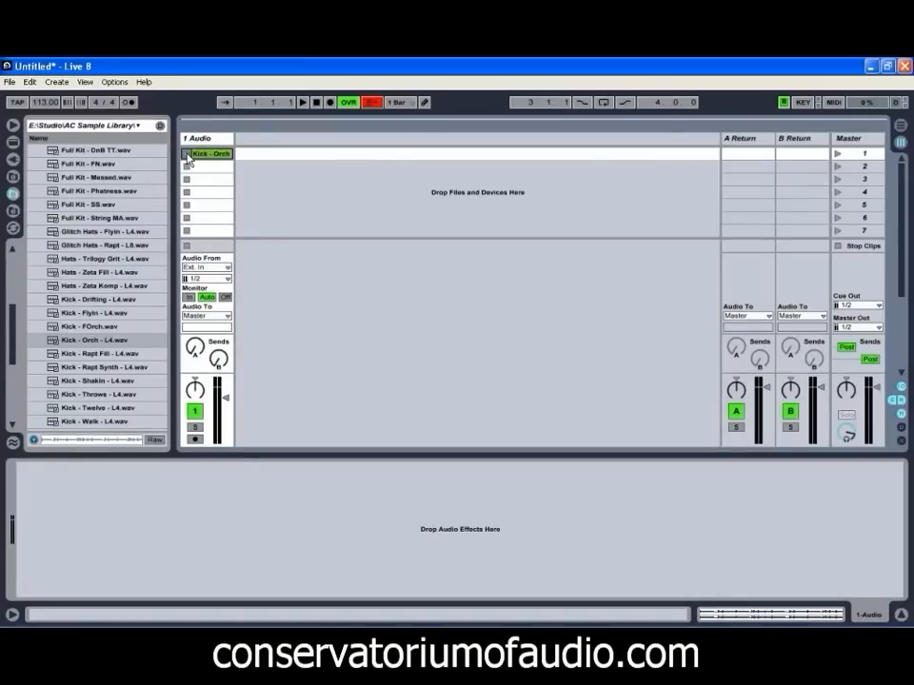
Add an EQ Eight device to the 1 Audio track and launch the Kick - Orch clip.
left_click(12, 142)
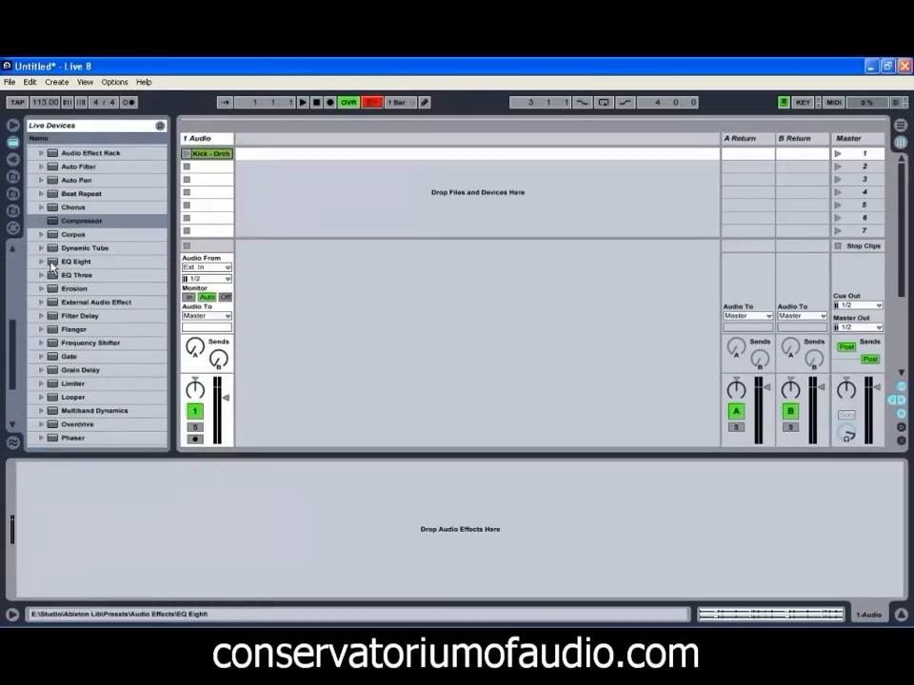
left_click_drag(54, 268, 212, 489)
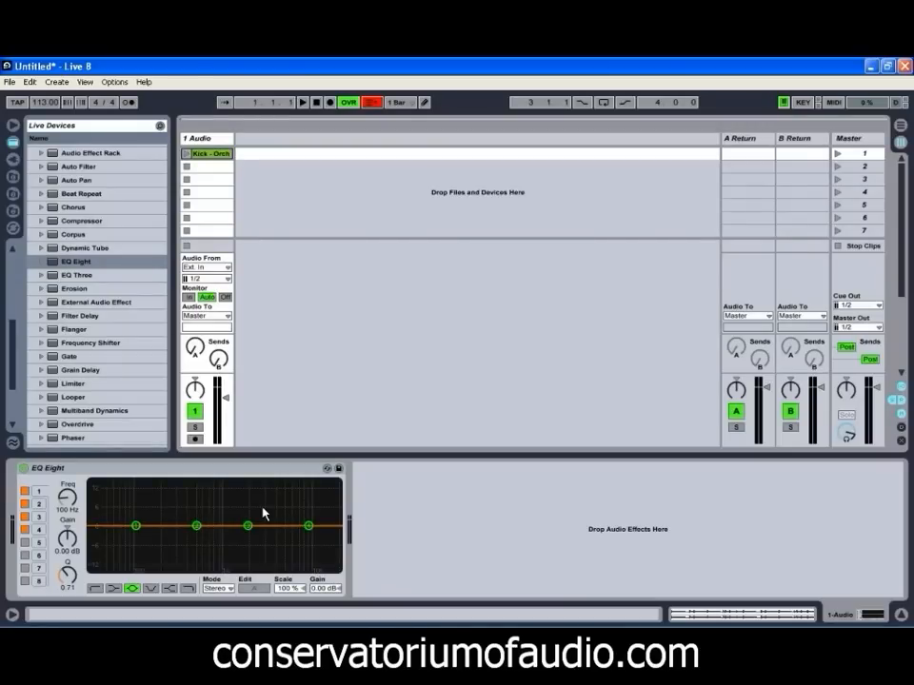
left_click(186, 153)
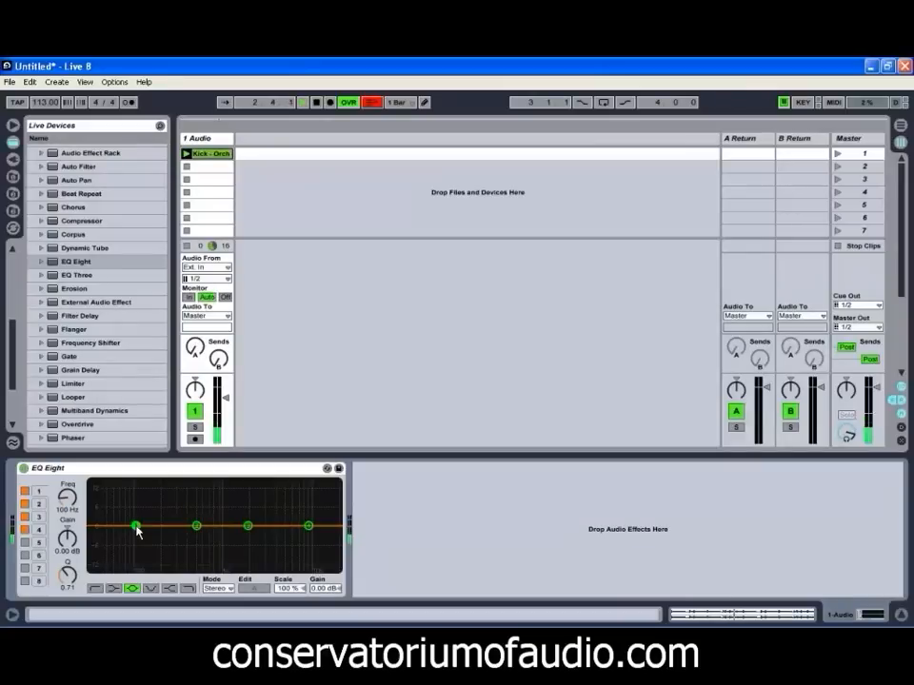
Boost EQ Eight bands 1 (102 Hz, 4.43 dB) and 3, and cut bands 2 (514 Hz, -11.1 dB) and 4 (10.5 kHz, -11.3 dB, Q 1.24).
mouse_move(136, 528)
left_mouse_down()
mouse_move(134, 498)
mouse_move(161, 500)
mouse_move(135, 496)
mouse_move(138, 518)
left_mouse_up()
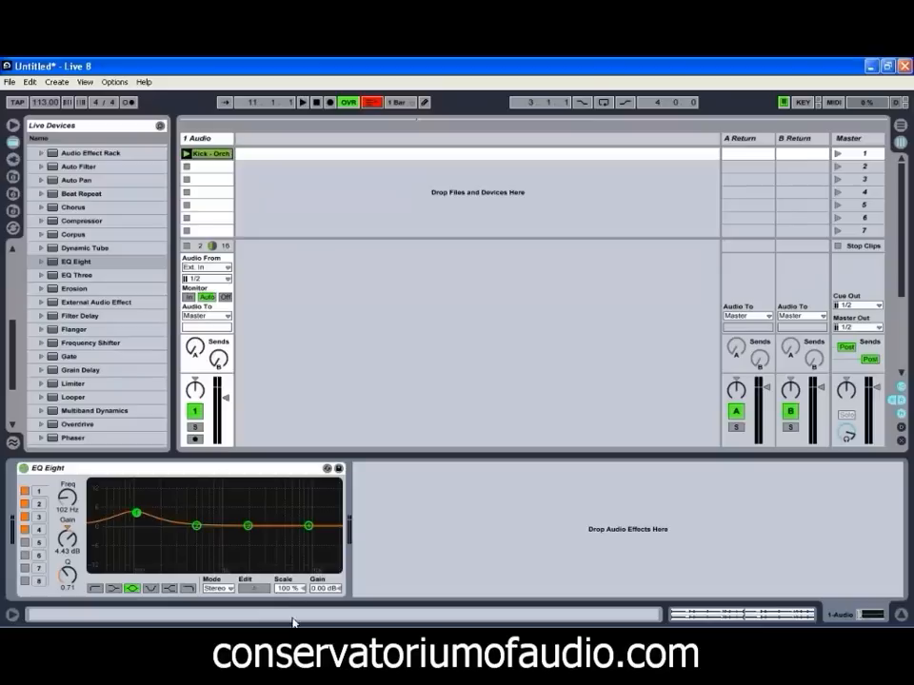
mouse_move(248, 527)
left_mouse_down()
mouse_move(275, 510)
mouse_move(257, 501)
mouse_move(264, 519)
left_mouse_up()
left_click_drag(196, 526, 199, 559)
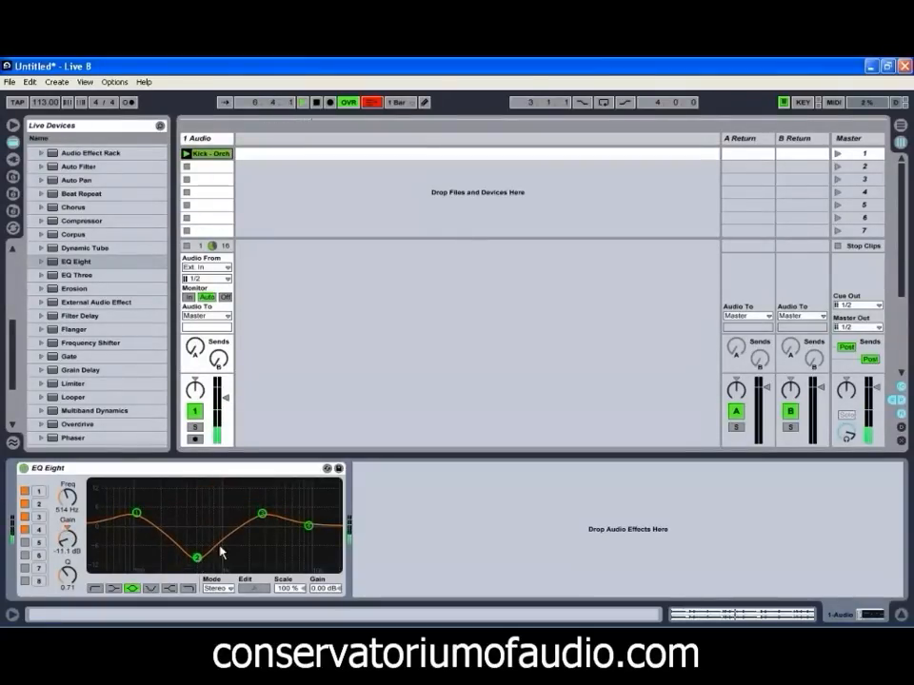
left_click_drag(309, 525, 313, 563)
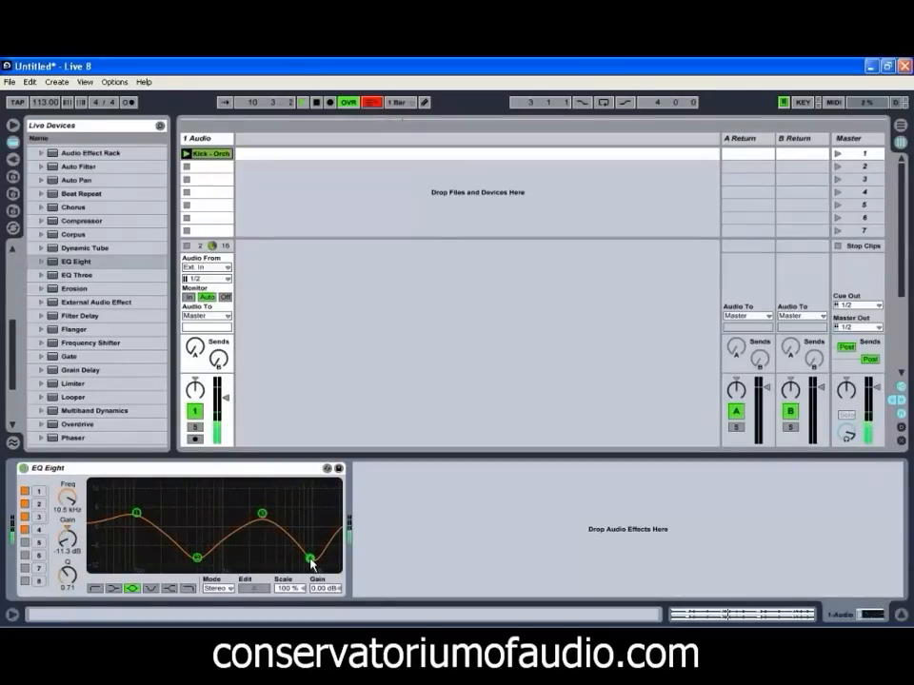
left_click_drag(74, 582, 74, 580)
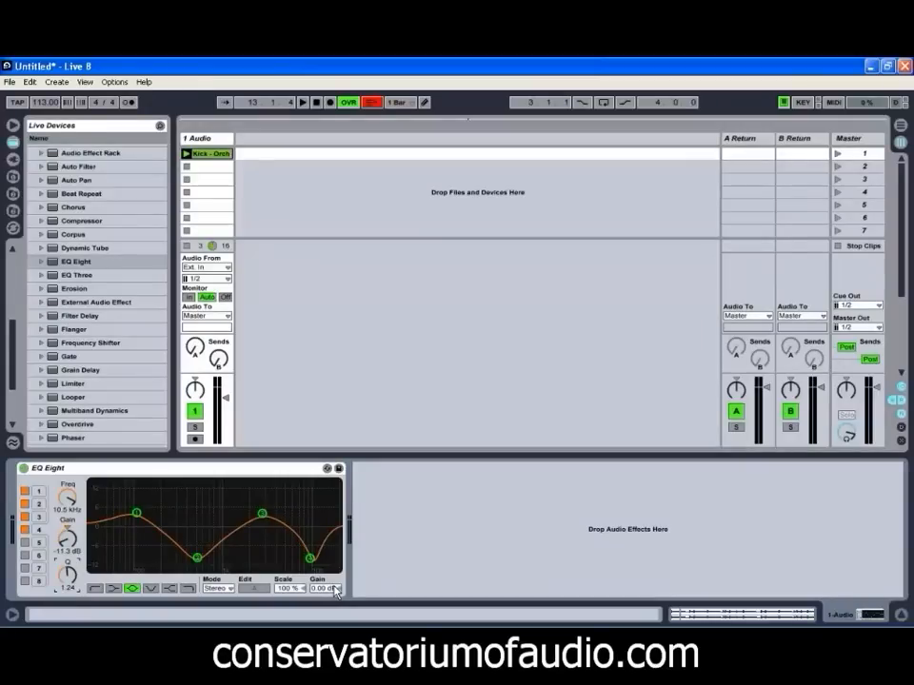
Raise EQ Eight's output gain to 6.56 dB during playback and compare the sound with the device switched off and on.
key("space")
left_click_drag(321, 591, 323, 583)
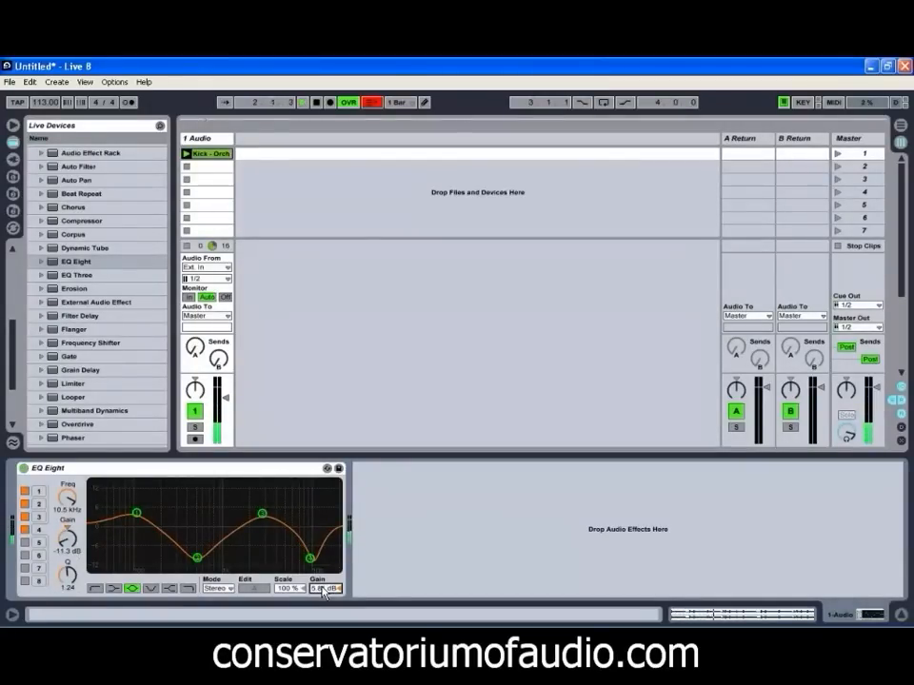
left_click_drag(324, 590, 323, 588)
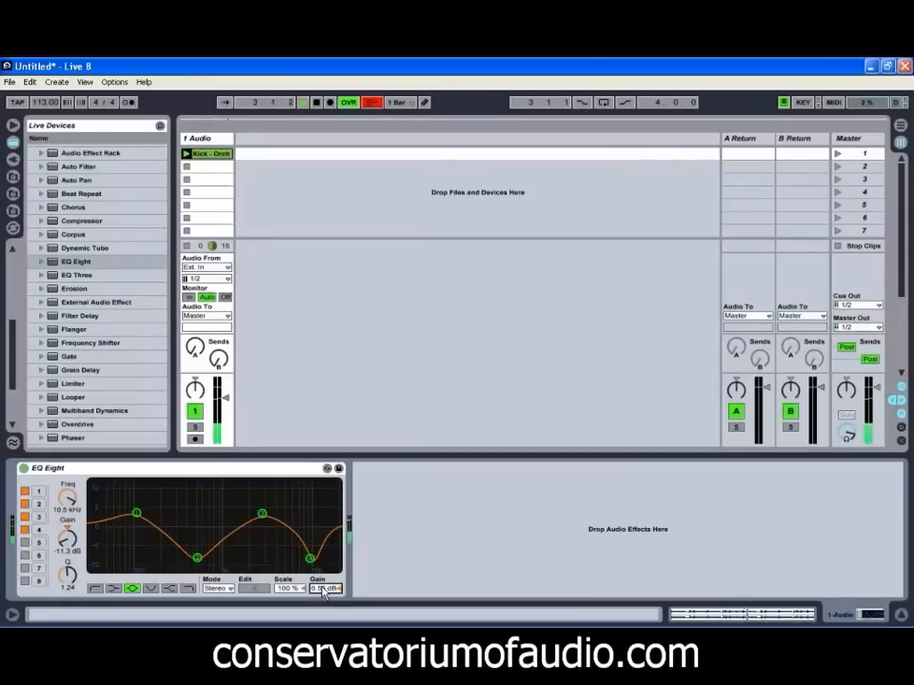
left_click(23, 469)
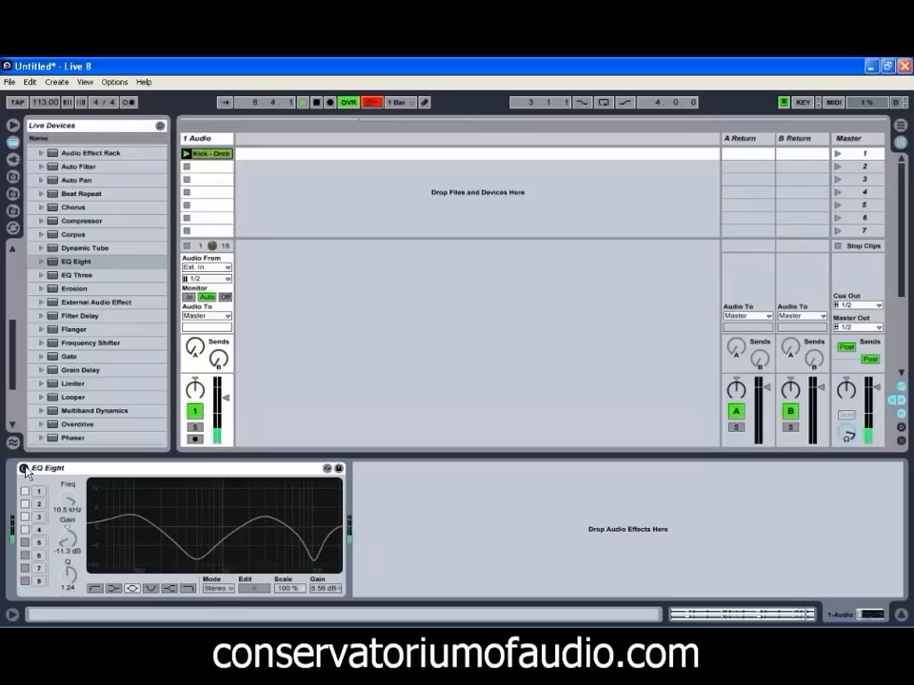
left_click(24, 469)
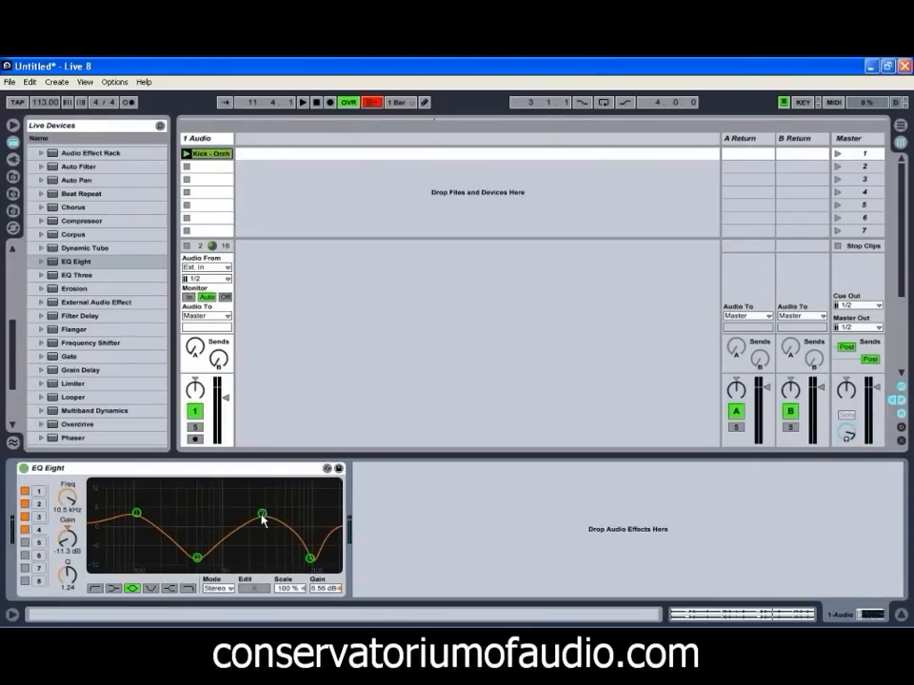
Set the Q of EQ Eight band 1 to 0.61 and the Q of band 2 to 1.34.
left_click(137, 514)
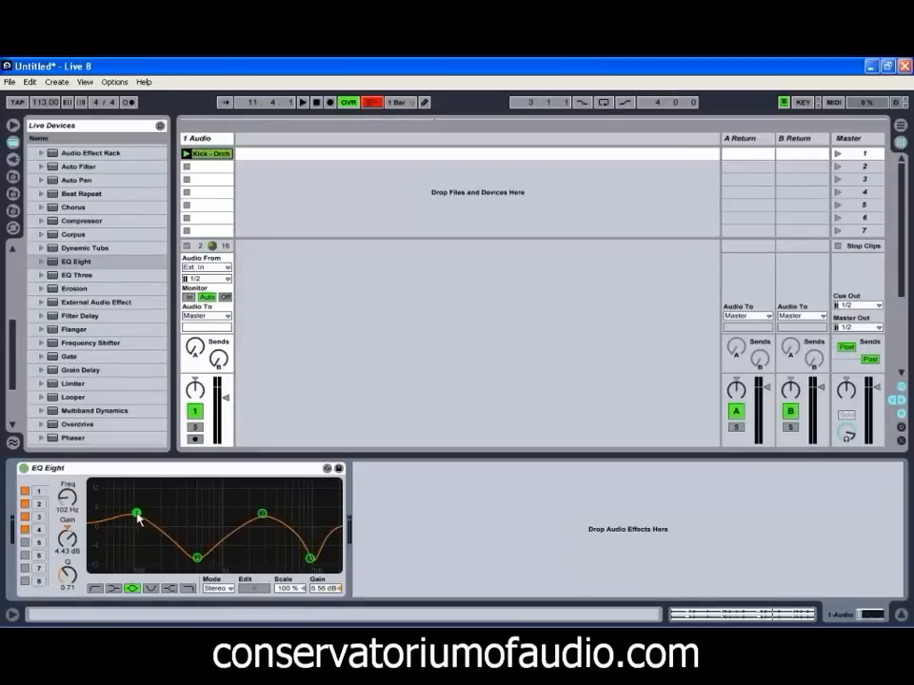
mouse_move(81, 582)
left_mouse_down()
mouse_move(76, 573)
mouse_move(73, 582)
left_mouse_up()
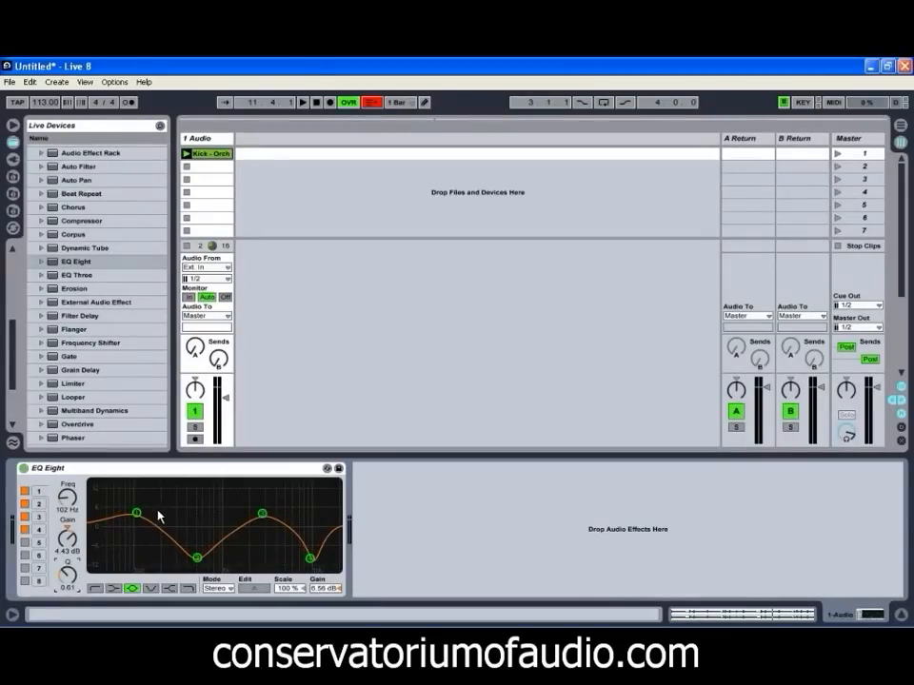
left_click(196, 558)
left_click_drag(69, 576, 69, 572)
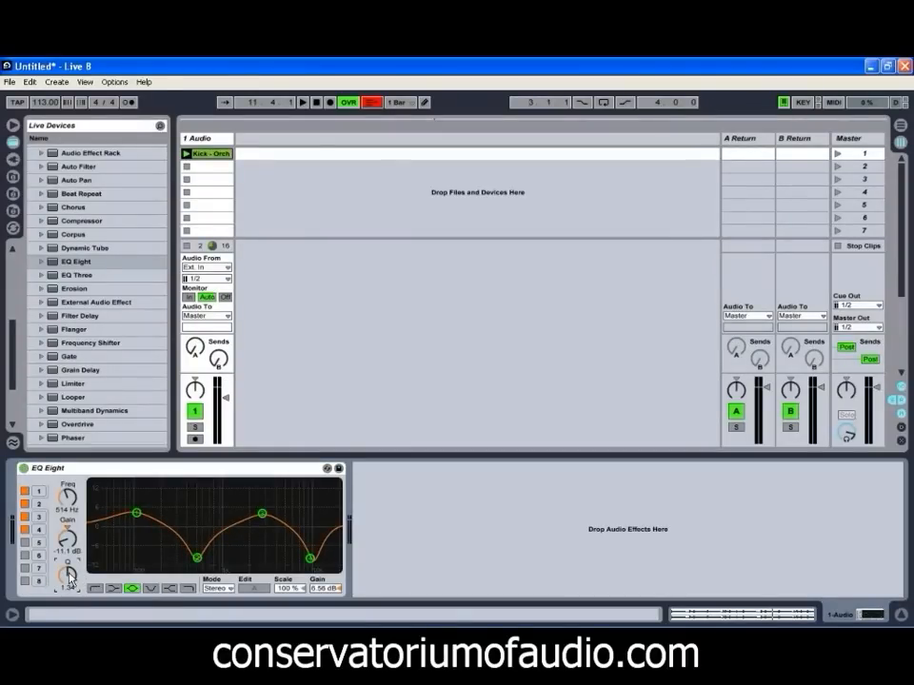
Delete the EQ Eight device from the 1 Audio track.
right_click(237, 477)
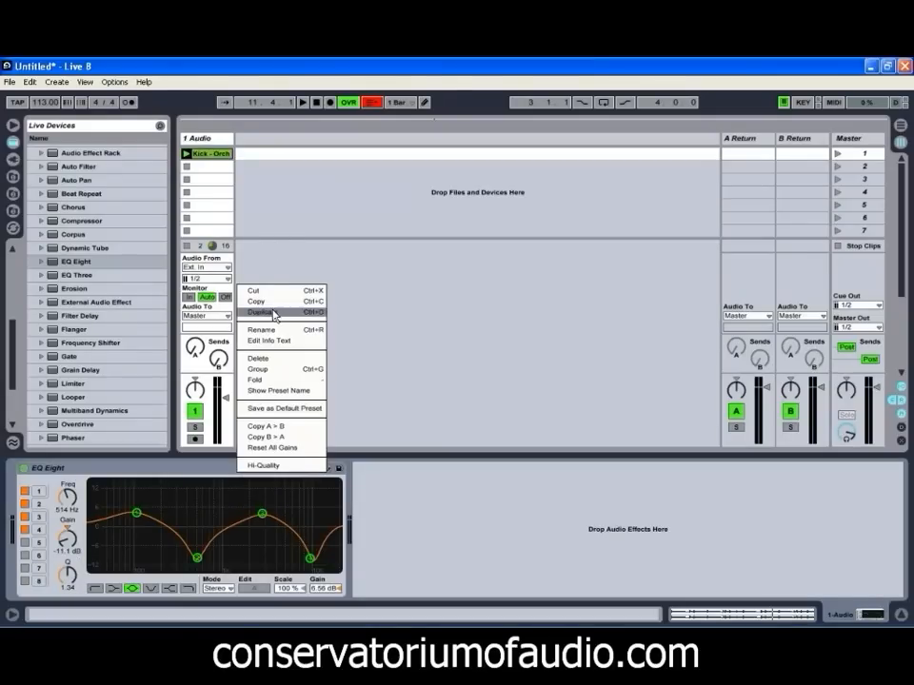
left_click(274, 363)
scroll(115, 349, "down", 5)
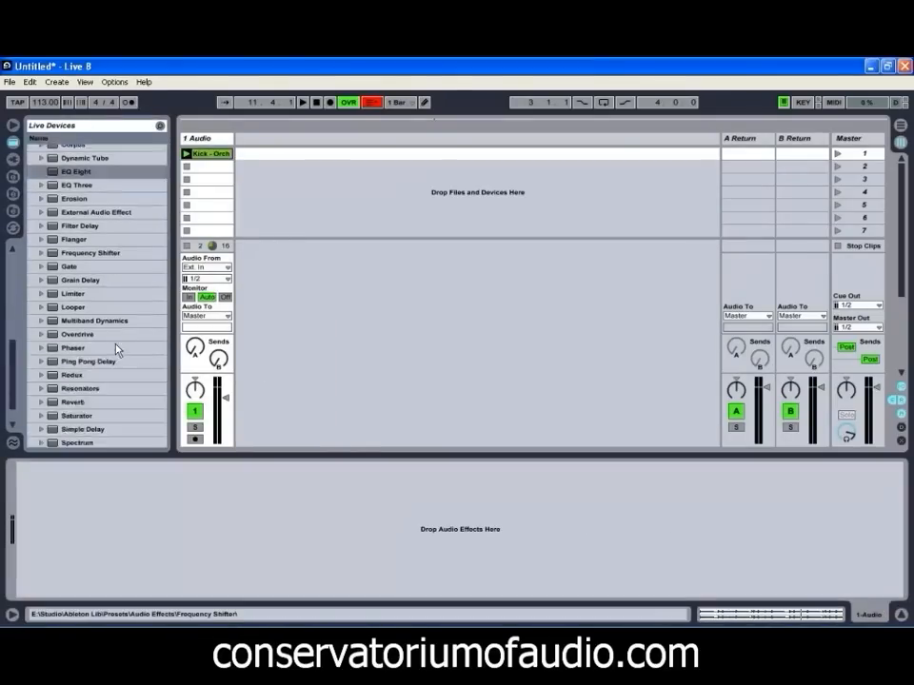
Load the Waves SSLChannel Stereo plug-in onto the 1 Audio track and move its window clear of the clip slots.
left_click(14, 159)
left_click(34, 327)
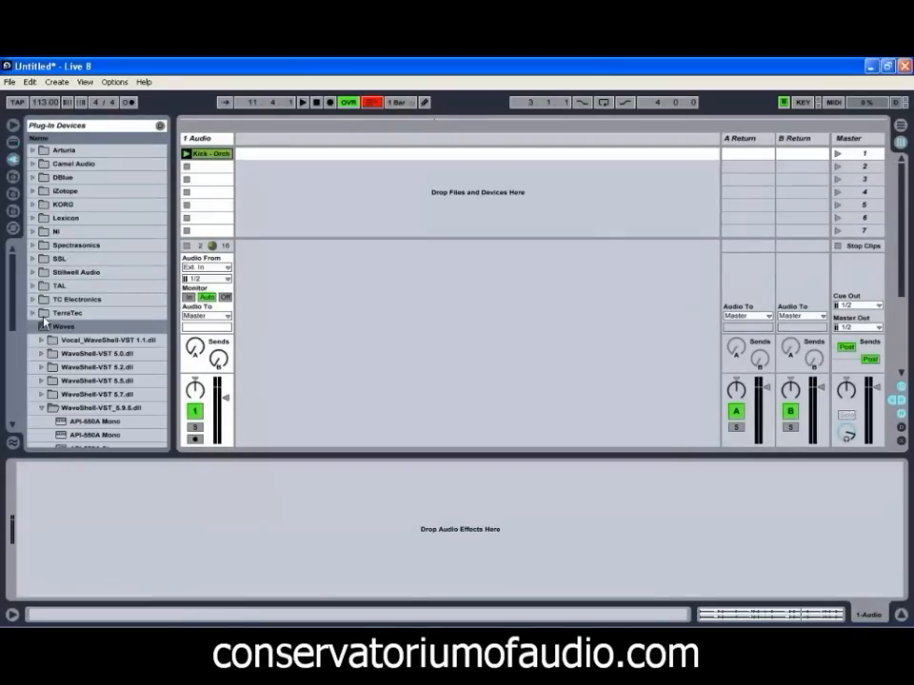
scroll(45, 320, "down", 6)
scroll(43, 316, "up", 2)
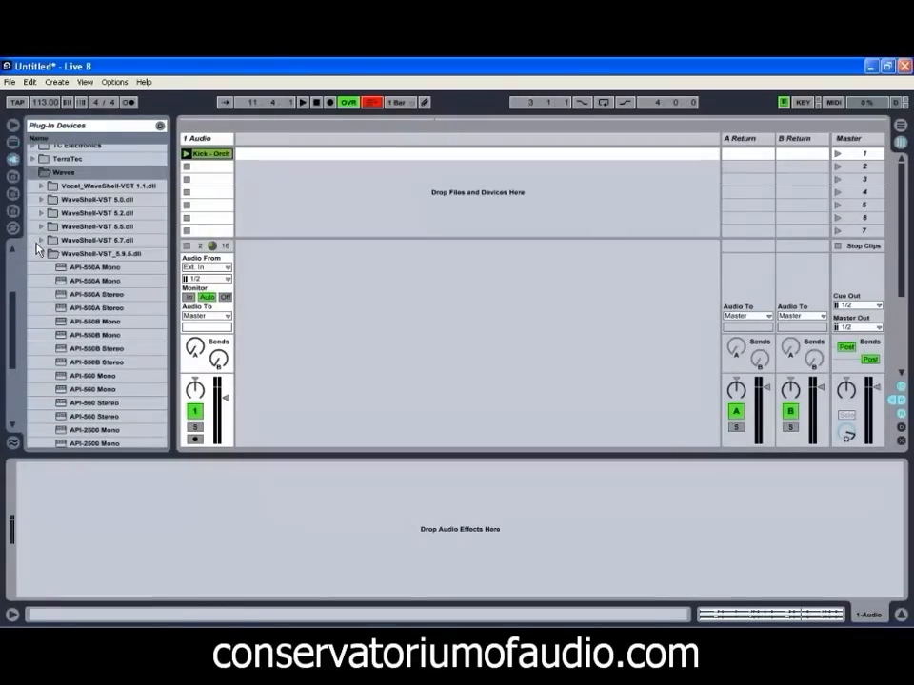
scroll(82, 317, "down", 5)
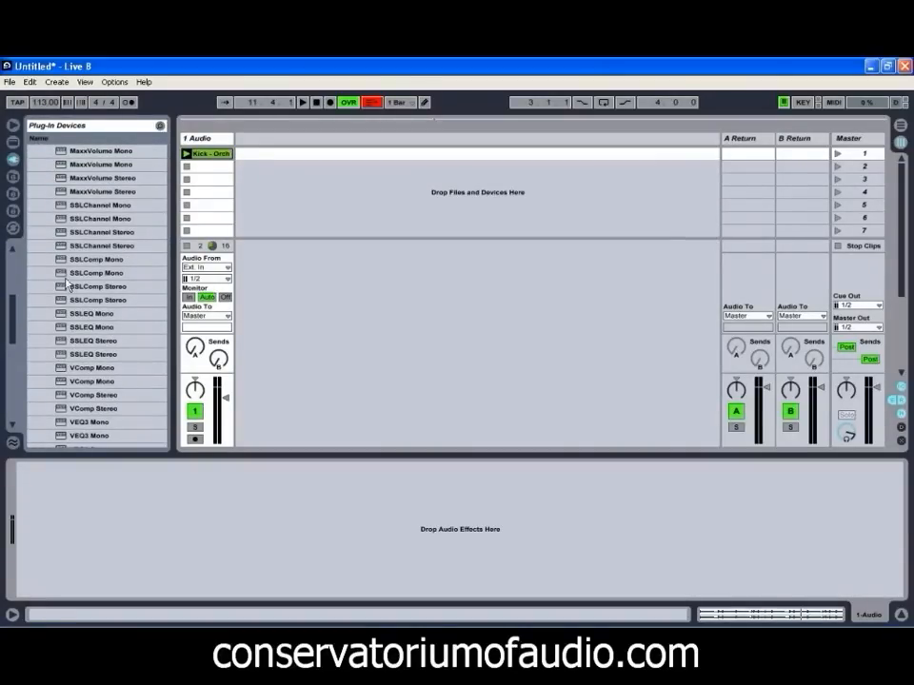
left_click_drag(66, 236, 186, 181)
left_click_drag(205, 141, 207, 145)
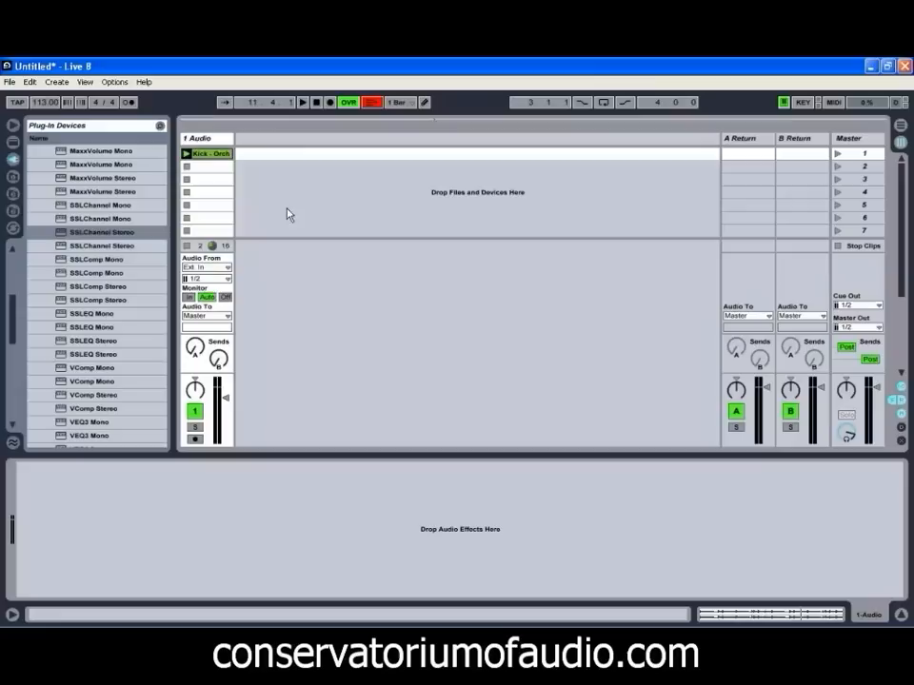
left_click_drag(422, 167, 599, 83)
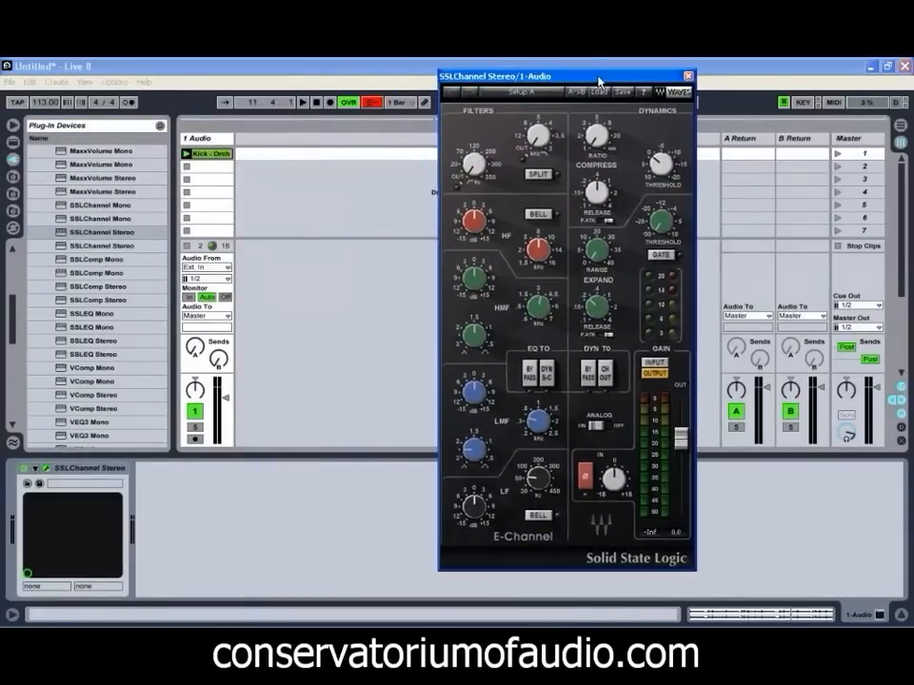
Play the Kick - Orch clip and boost the HF band in SSLChannel, raising its frequency to about 10 kHz.
left_click(187, 155)
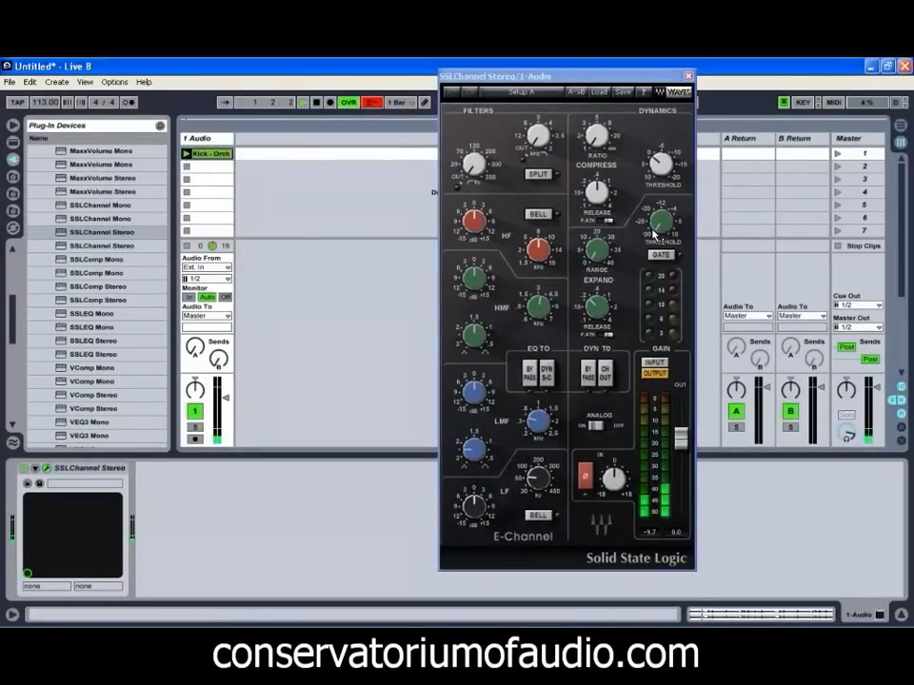
left_click_drag(548, 253, 541, 253)
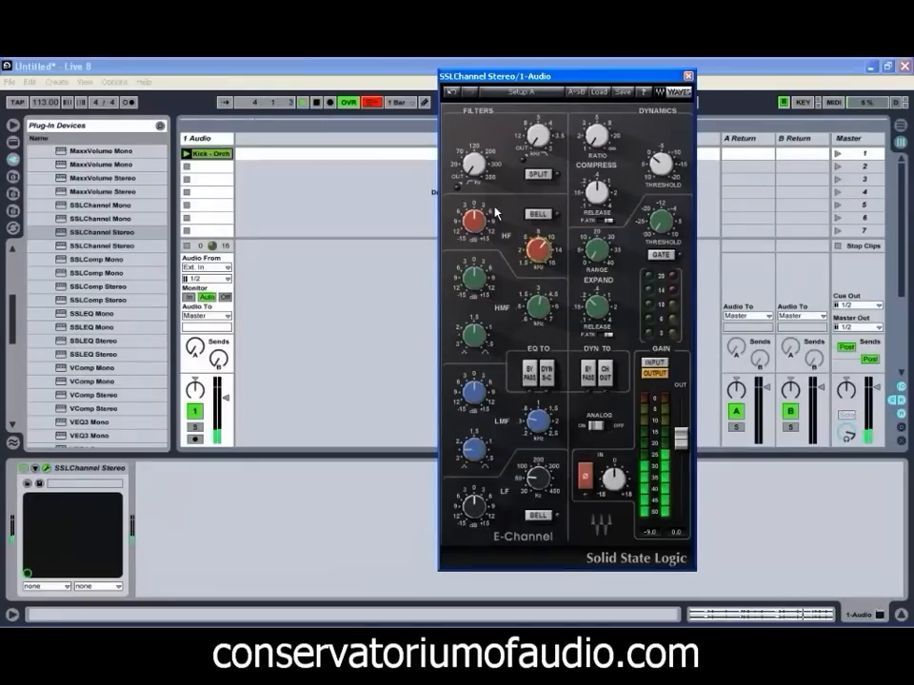
mouse_move(483, 229)
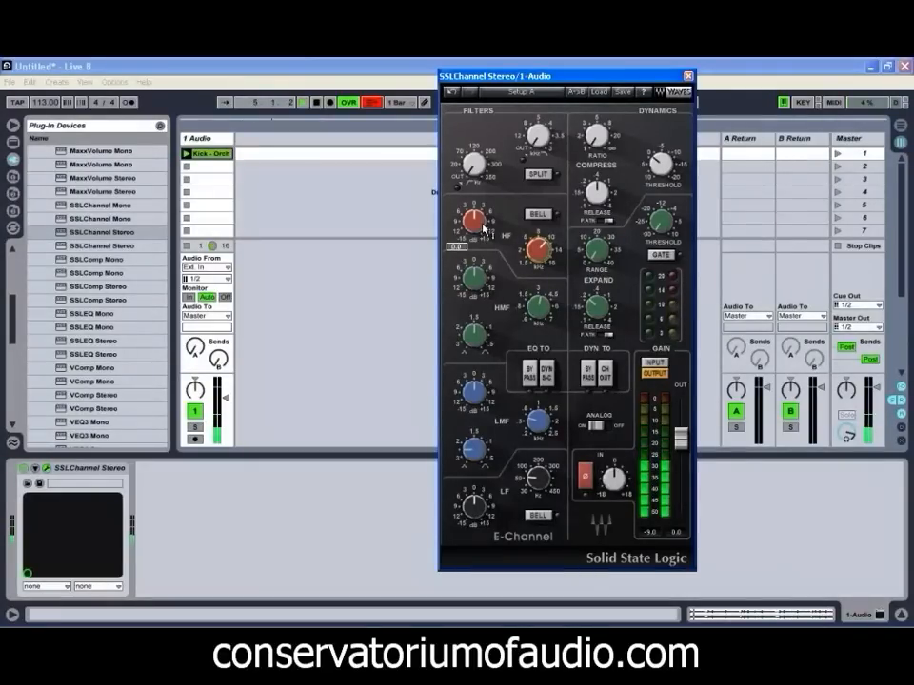
left_click_drag(483, 229, 486, 113)
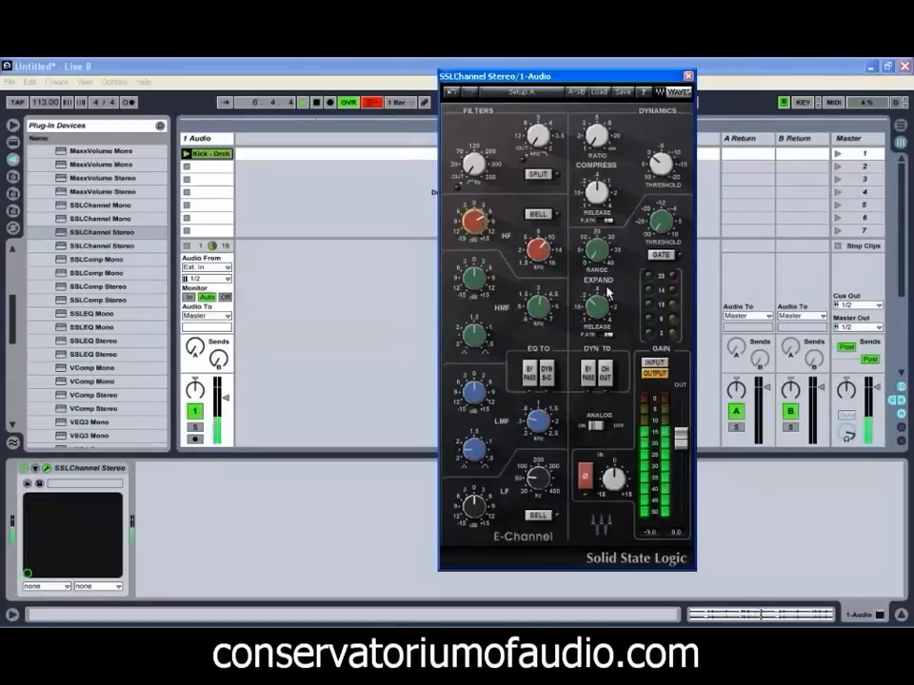
left_click(541, 252)
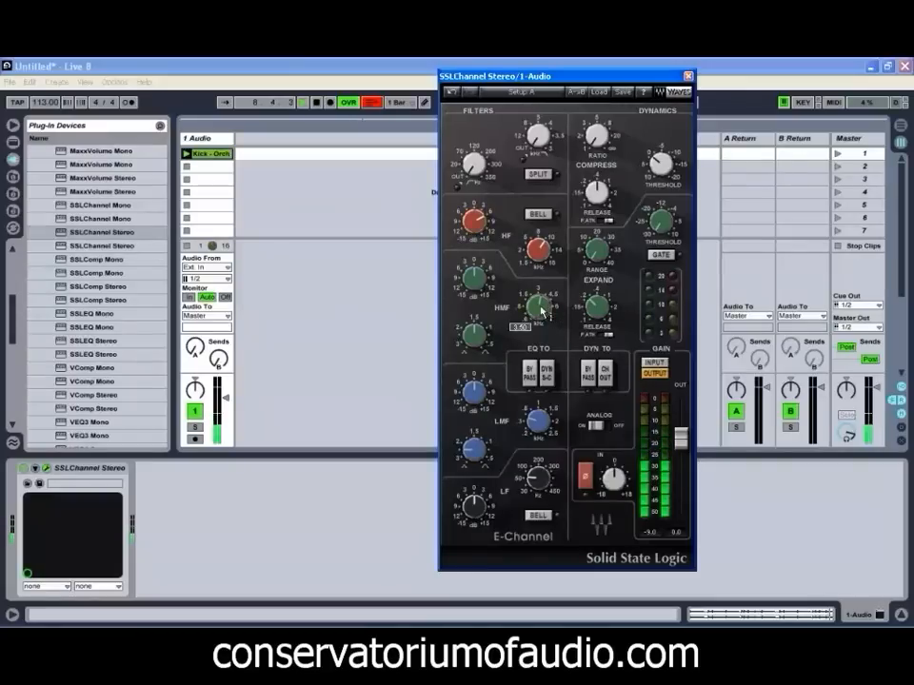
Boost the HMF band gain in SSLChannel and fine-tune the band's frequency.
left_click_drag(478, 277, 479, 218)
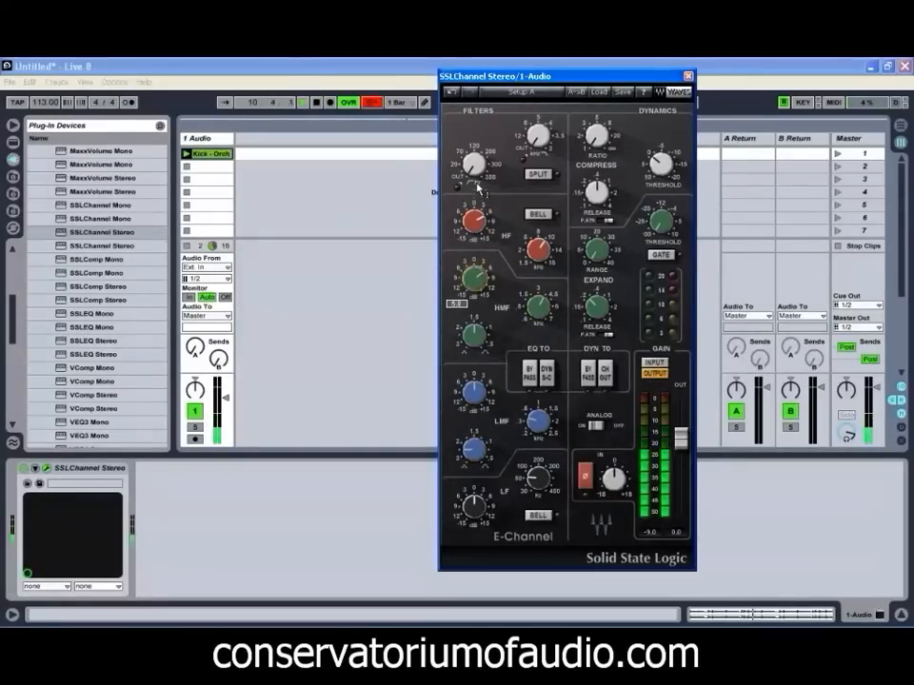
left_click_drag(540, 308, 535, 346)
left_click_drag(478, 283, 479, 282)
Switch the LF band to Bell, set its frequency to about 115 Hz and boost its gain.
left_click(537, 515)
left_click_drag(542, 479, 547, 418)
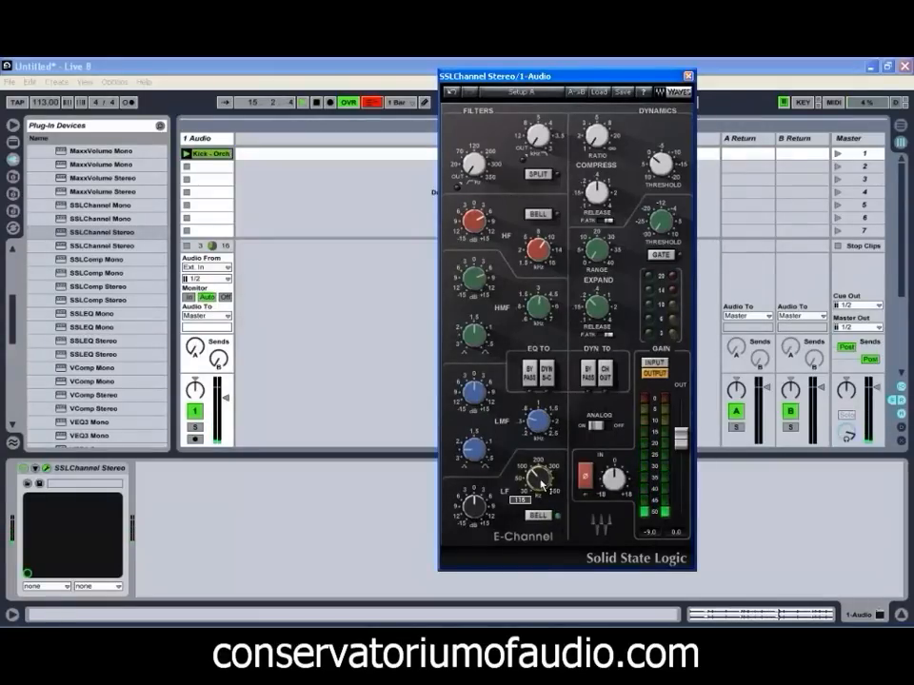
left_click_drag(475, 502, 478, 504)
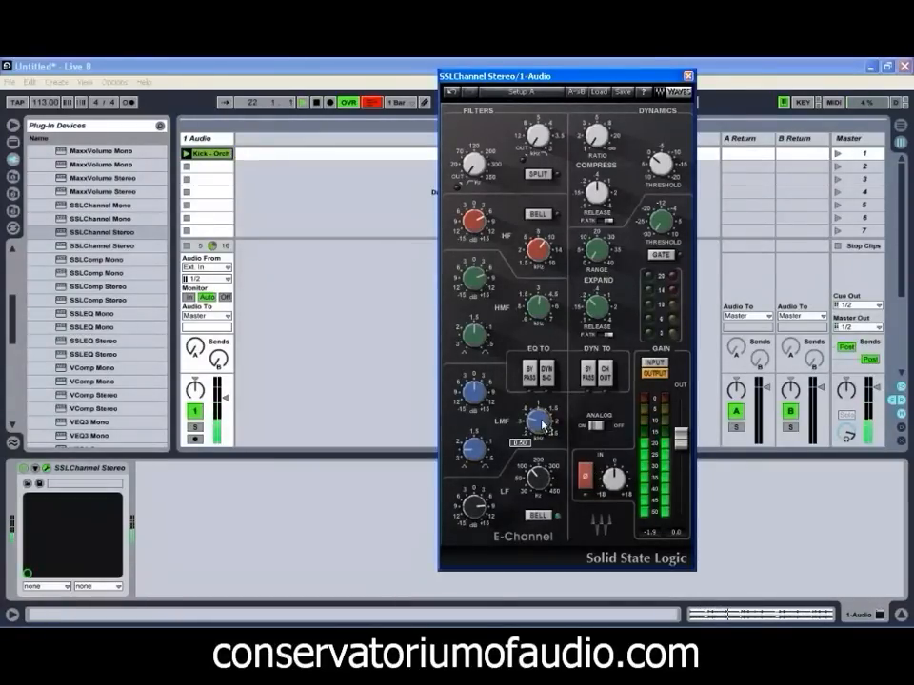
Cut the LMF band's gain to about -7 dB and adjust the HMF band's Q to about 1.1.
left_click_drag(476, 392, 477, 490)
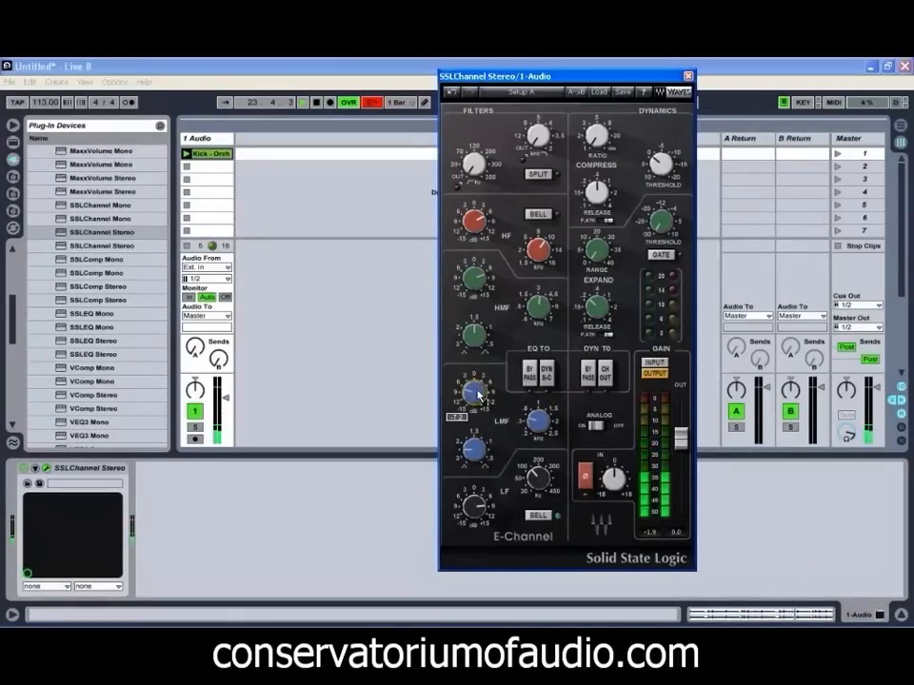
left_click_drag(477, 401, 477, 412)
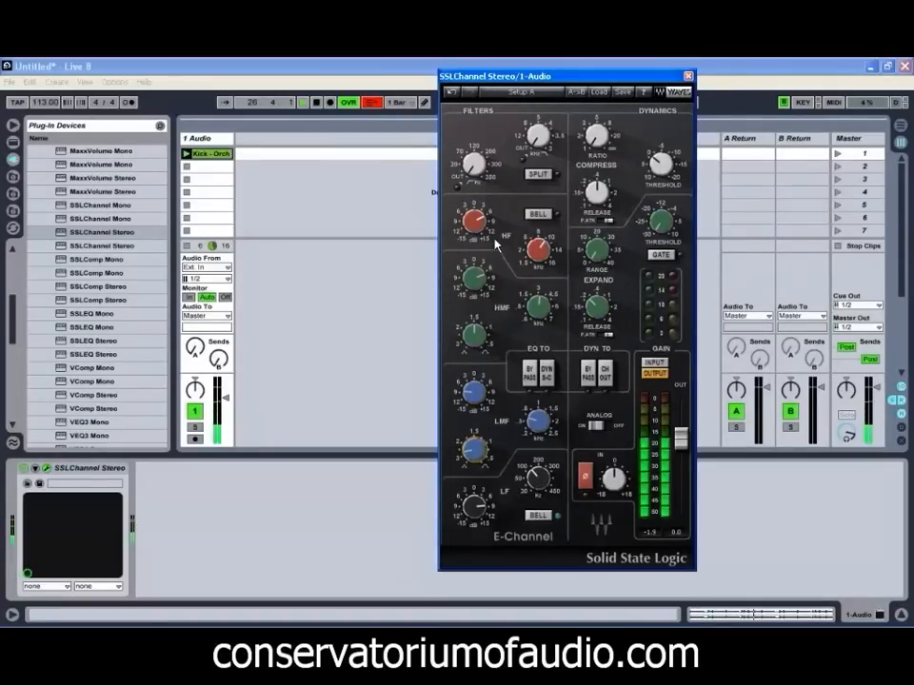
mouse_move(471, 340)
left_click_drag(470, 340, 476, 316)
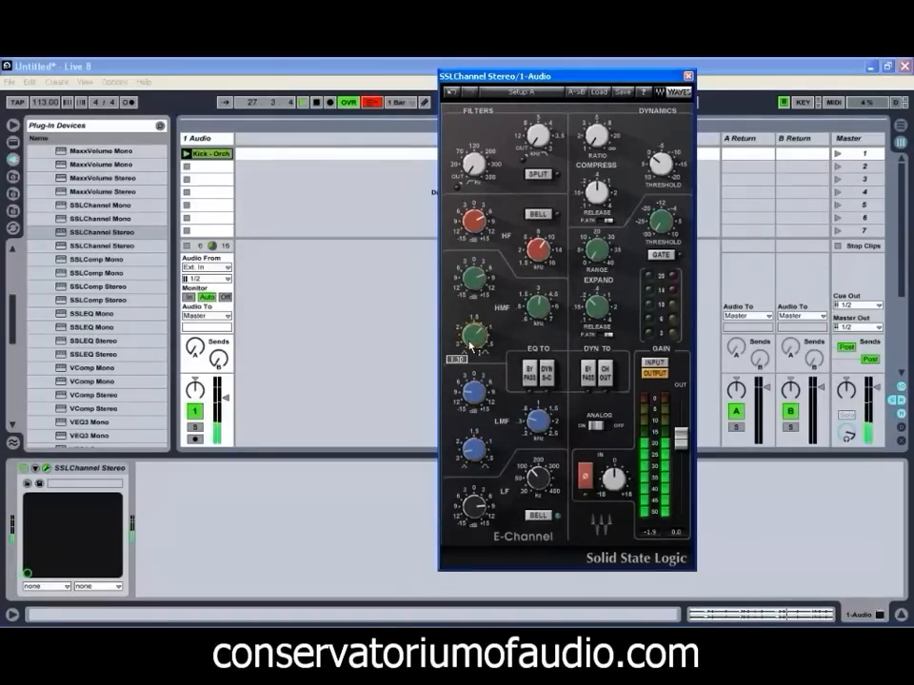
Cut the HF band's gain to about -9 dB and engage the high-cut filter between 12 and 8 kHz.
left_click_drag(480, 216, 484, 316)
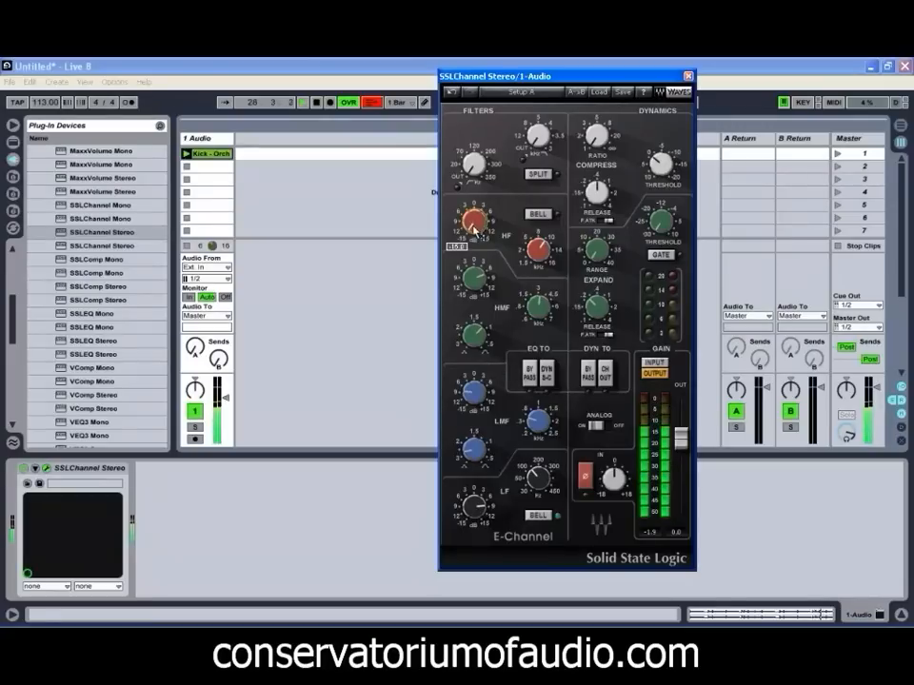
left_click_drag(474, 237, 474, 229)
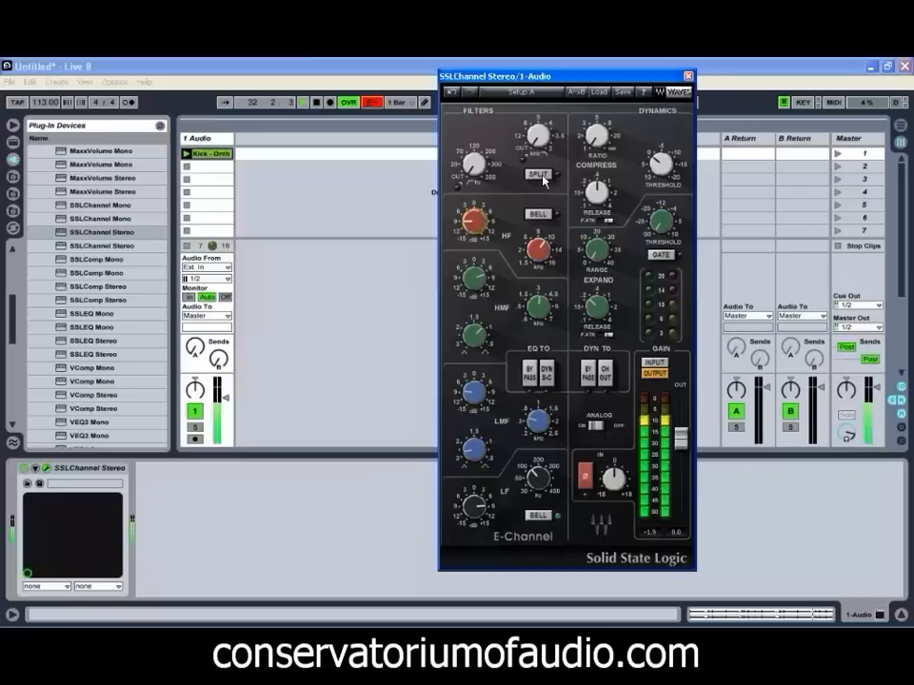
mouse_move(540, 140)
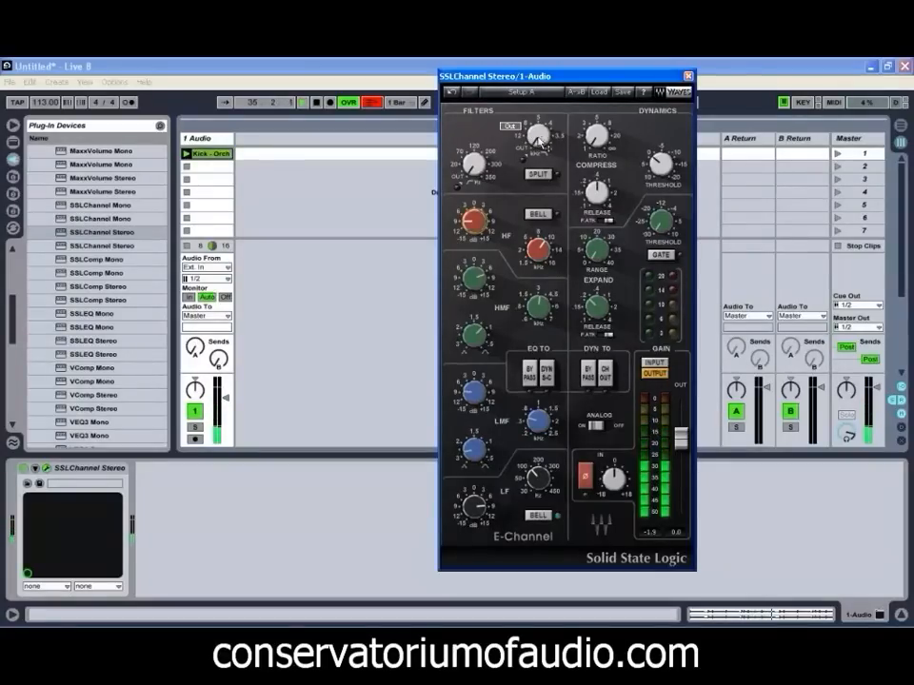
left_click_drag(540, 140, 544, 78)
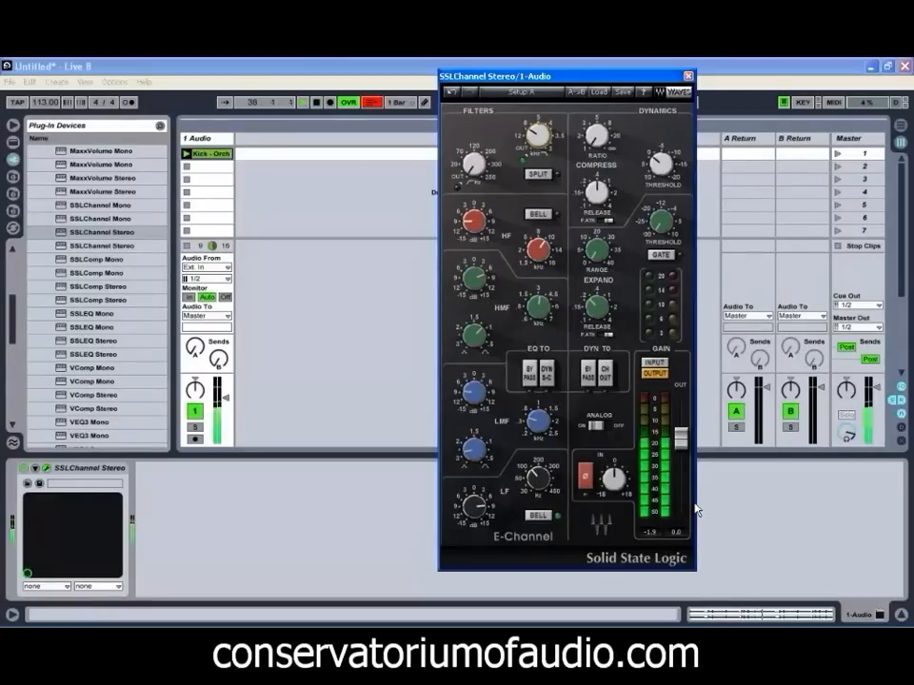
Switch the SSLChannel Stereo device off and on during playback to compare the kick with and without the EQ.
left_click(23, 472)
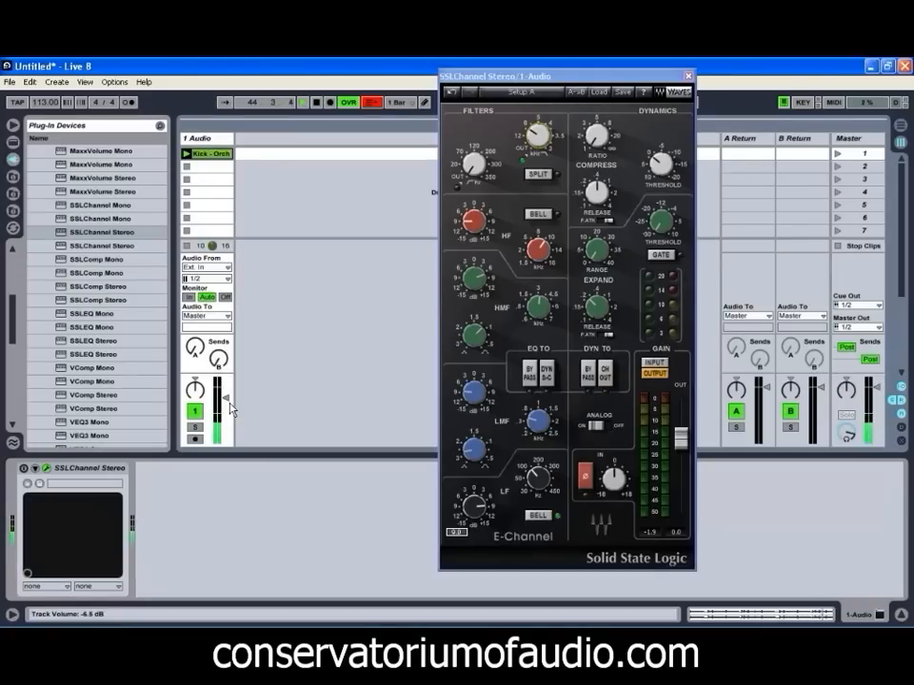
left_click(25, 470)
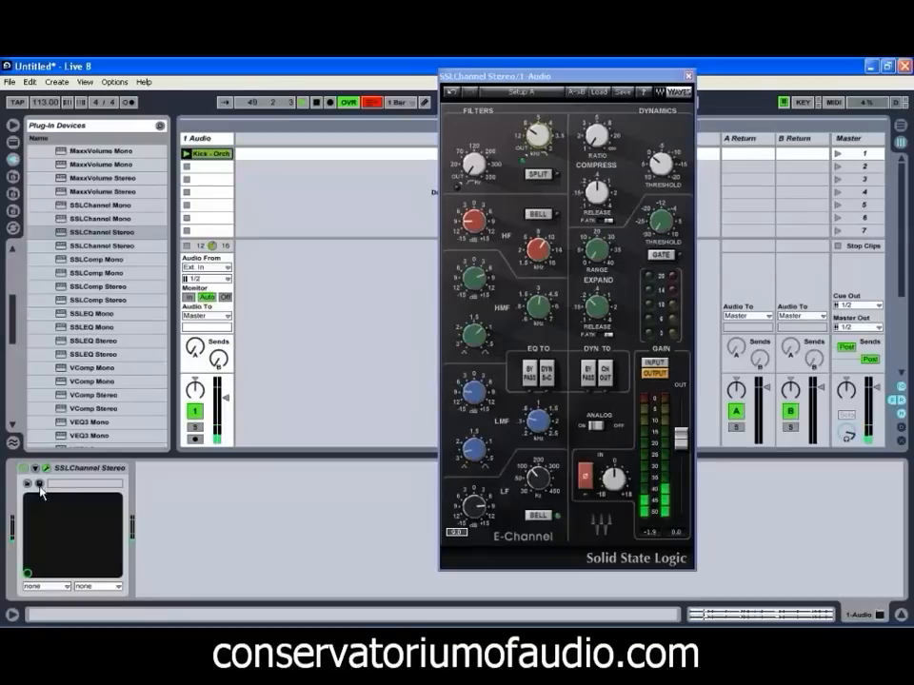
left_click(23, 468)
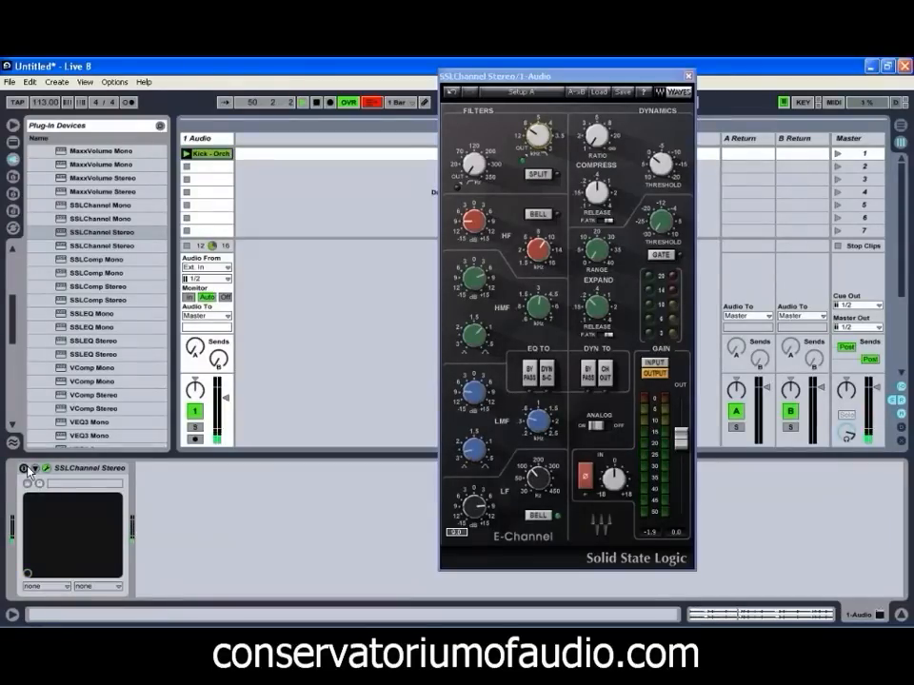